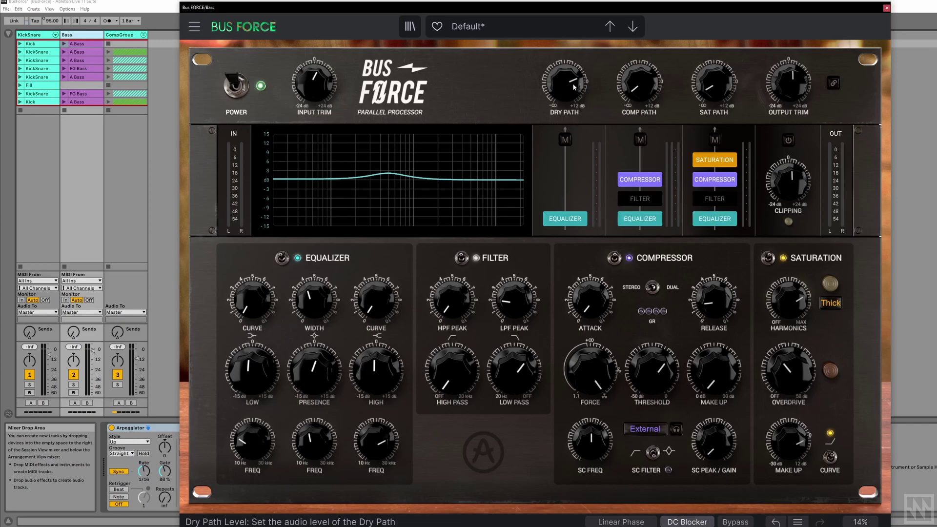
Place the filter before the compressor on the comp path, and cycle the sat-path compressor off and on
{"action": "mouse_move", "coordinate": [570, 77]}
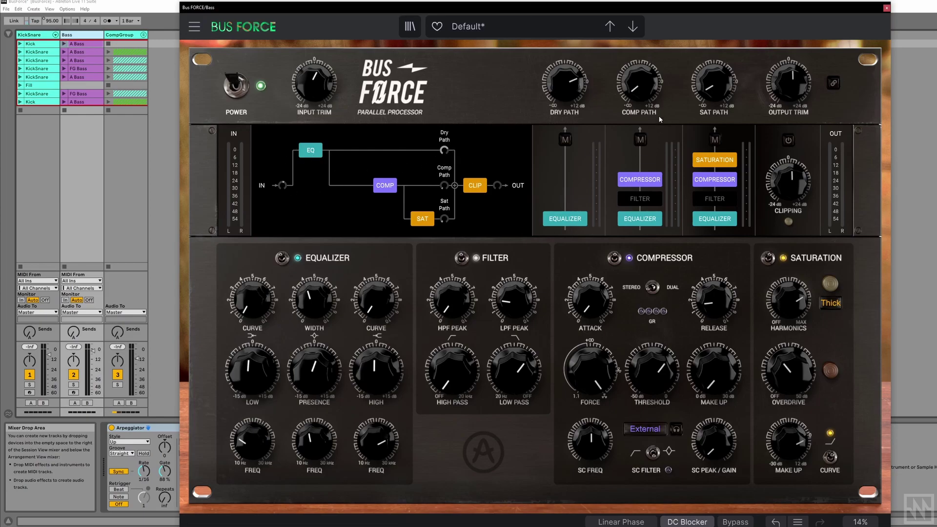
{"action": "left_click", "coordinate": [657, 198]}
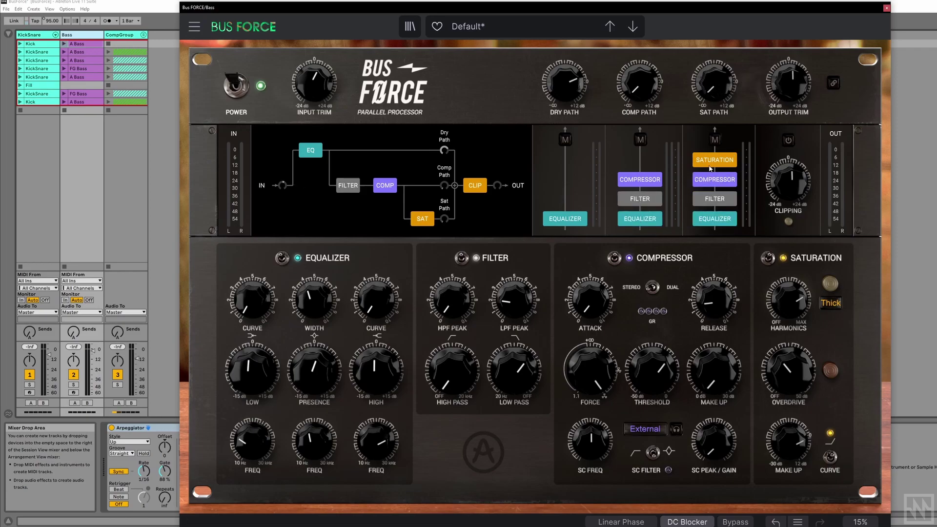
{"action": "left_click", "coordinate": [730, 181]}
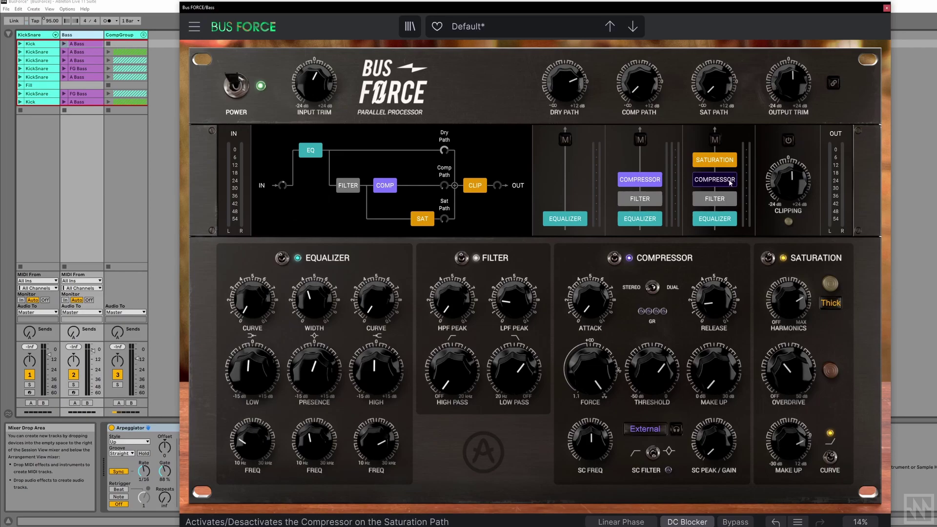
{"action": "left_click", "coordinate": [731, 182]}
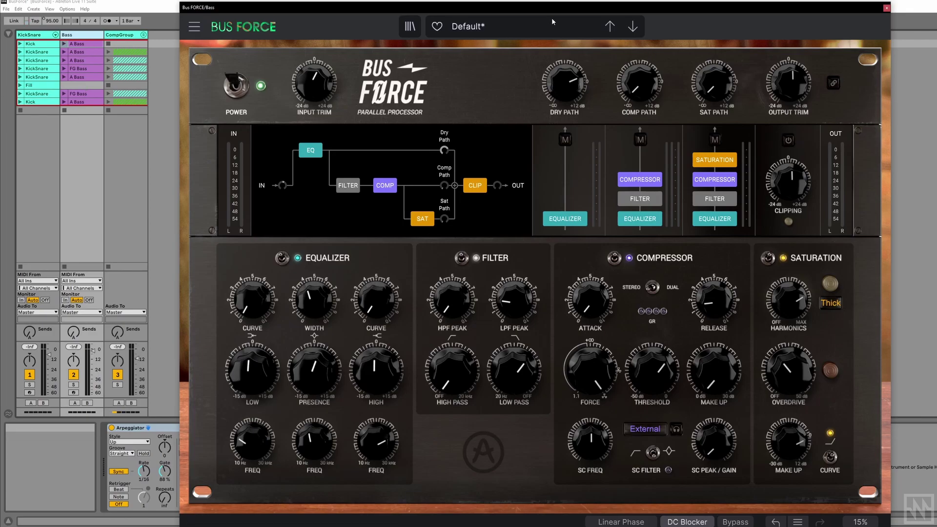
{"action": "left_click_drag", "start_coordinate": [334, 11], "coordinate": [692, 14]}
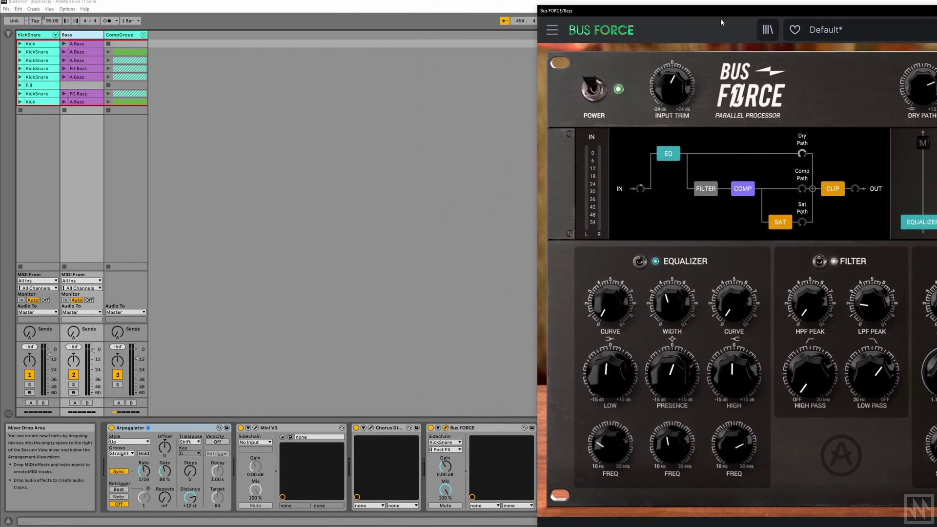
{"action": "left_click_drag", "start_coordinate": [731, 13], "coordinate": [341, 4]}
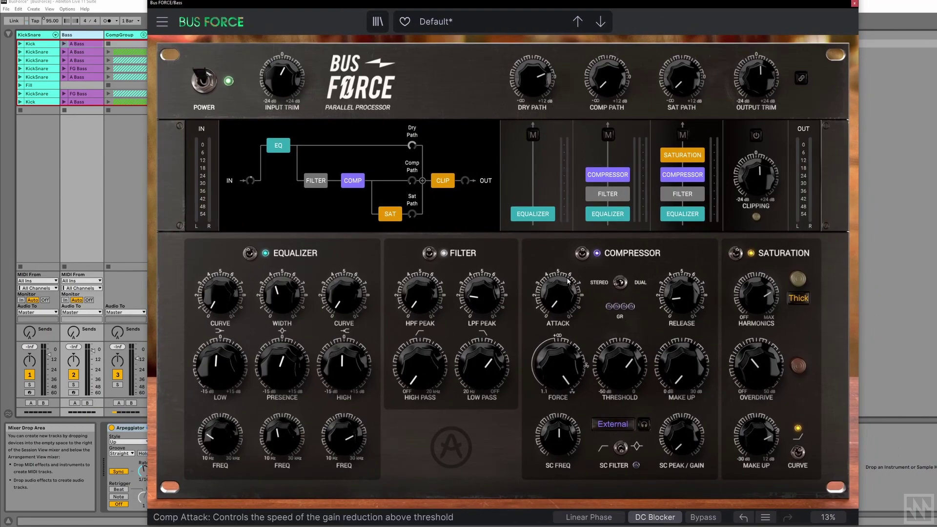
{"action": "left_click_drag", "start_coordinate": [326, 6], "coordinate": [320, 10]}
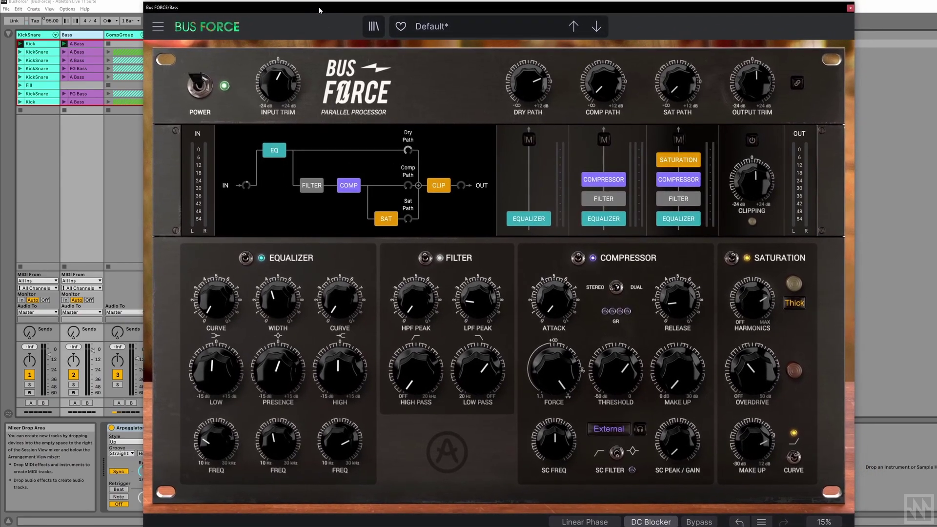
With playback running, turn the dry path down to about -7.41 dB and set the threshold to -20.2 dB
{"action": "key", "text": "space"}
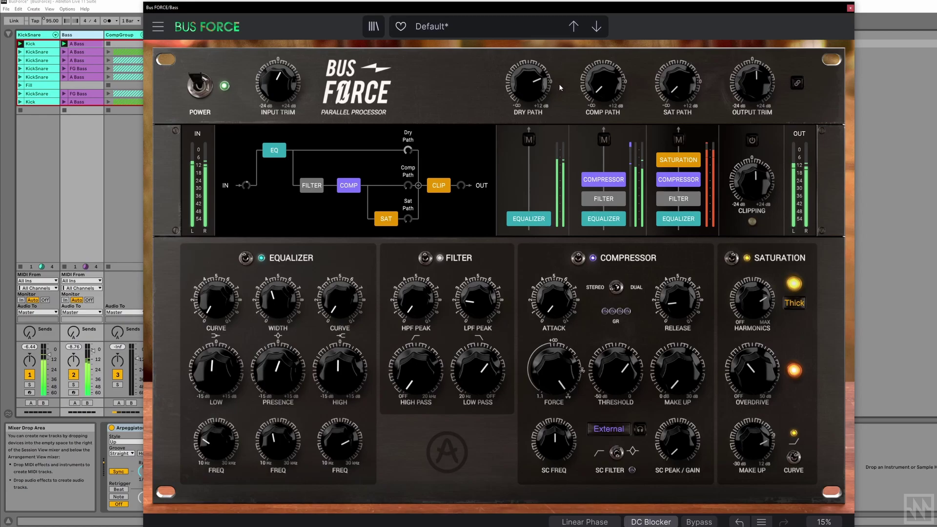
{"action": "mouse_move", "coordinate": [529, 93]}
{"action": "left_click_drag", "start_coordinate": [529, 93], "coordinate": [529, 112]}
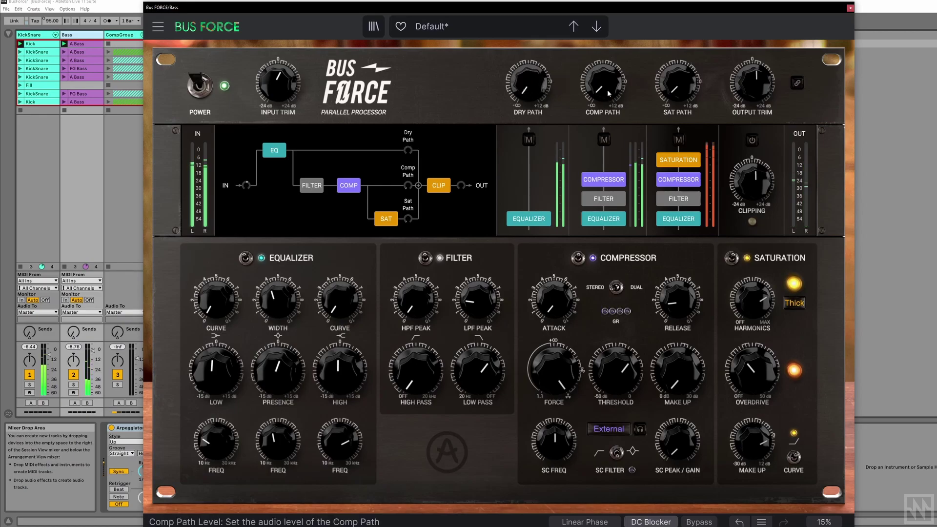
{"action": "mouse_move", "coordinate": [603, 83]}
{"action": "left_mouse_down"}
{"action": "mouse_move", "coordinate": [603, 107]}
{"action": "mouse_move", "coordinate": [603, 88]}
{"action": "left_mouse_up"}
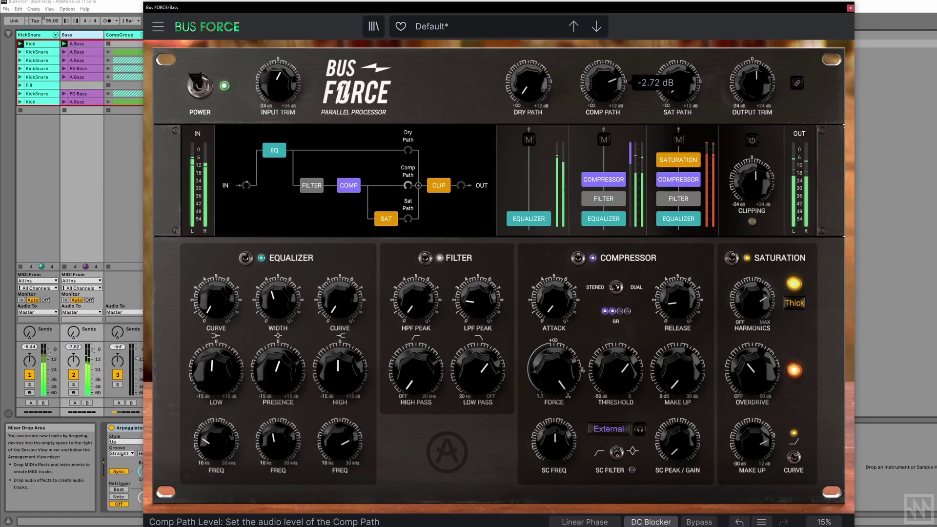
{"action": "left_click_drag", "start_coordinate": [616, 370], "coordinate": [616, 373]}
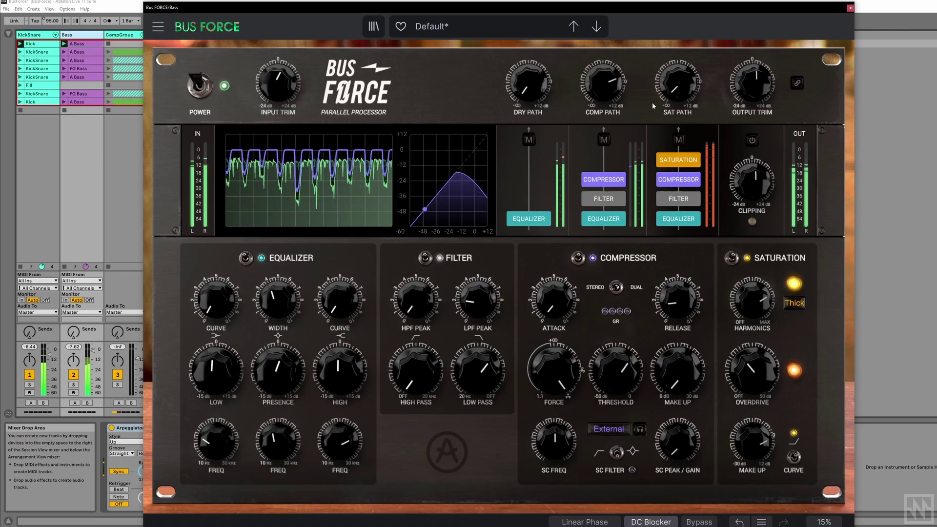
Tune the overdrive to about 23.8 dB, raise the comp path, and settle the sat path at -19.4 dB
{"action": "mouse_move", "coordinate": [678, 83]}
{"action": "left_mouse_down"}
{"action": "mouse_move", "coordinate": [678, 62]}
{"action": "mouse_move", "coordinate": [677, 70]}
{"action": "left_mouse_up"}
{"action": "left_click_drag", "start_coordinate": [752, 369], "coordinate": [752, 355]}
{"action": "left_click_drag", "start_coordinate": [678, 73], "coordinate": [677, 70]}
{"action": "left_click_drag", "start_coordinate": [731, 365], "coordinate": [731, 372]}
{"action": "mouse_move", "coordinate": [678, 73]}
{"action": "left_mouse_down"}
{"action": "mouse_move", "coordinate": [677, 93]}
{"action": "mouse_move", "coordinate": [677, 70]}
{"action": "left_mouse_up"}
{"action": "left_click_drag", "start_coordinate": [601, 84], "coordinate": [602, 70]}
{"action": "left_click_drag", "start_coordinate": [678, 78], "coordinate": [678, 87]}
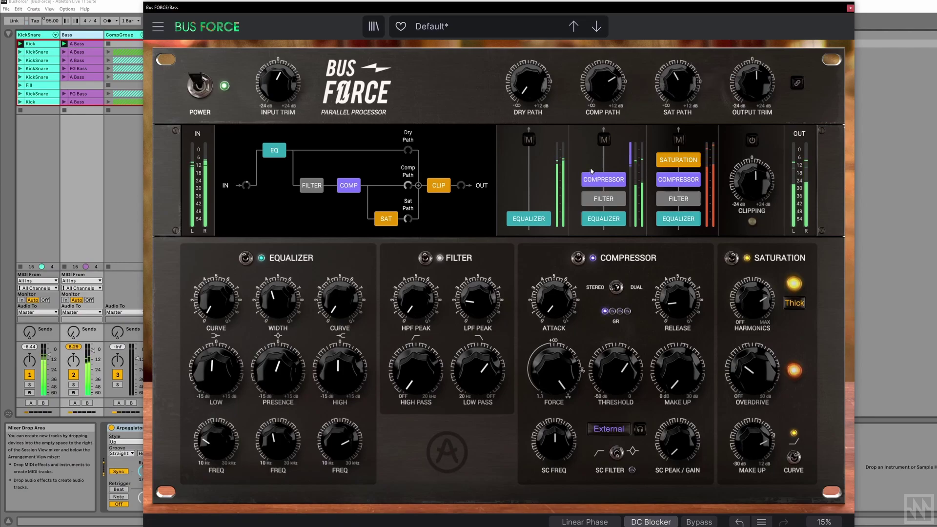
Select the CompGroup track and fold the group closed
{"action": "left_click_drag", "start_coordinate": [223, 12], "coordinate": [268, 10]}
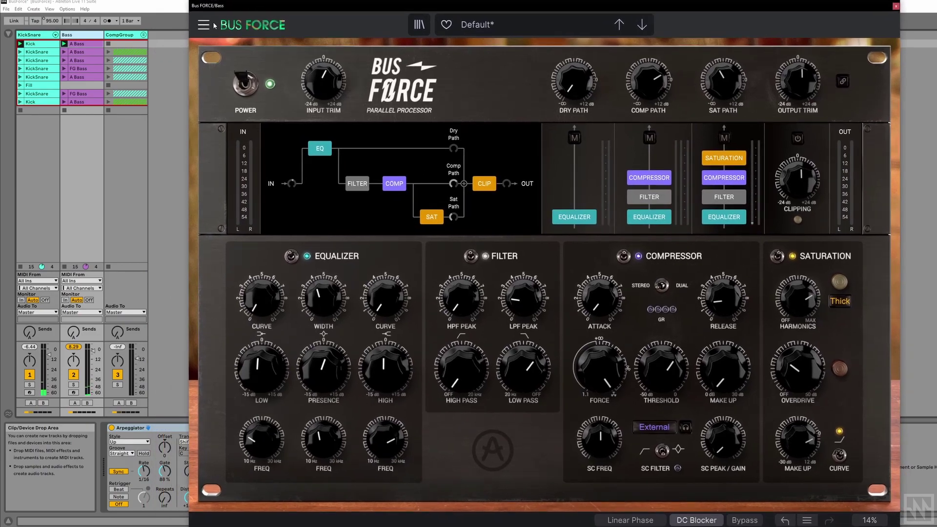
{"action": "left_click", "coordinate": [121, 44]}
{"action": "left_click", "coordinate": [144, 35]}
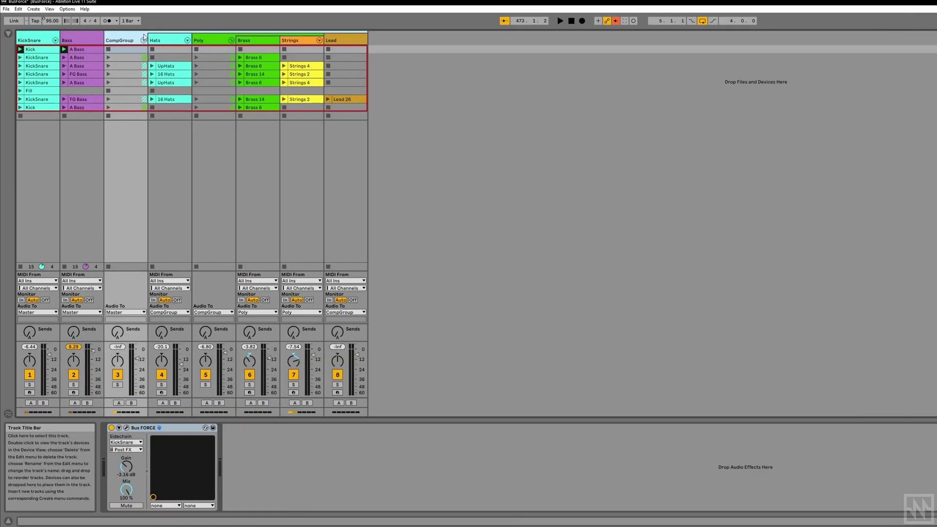
{"action": "left_click", "coordinate": [144, 40]}
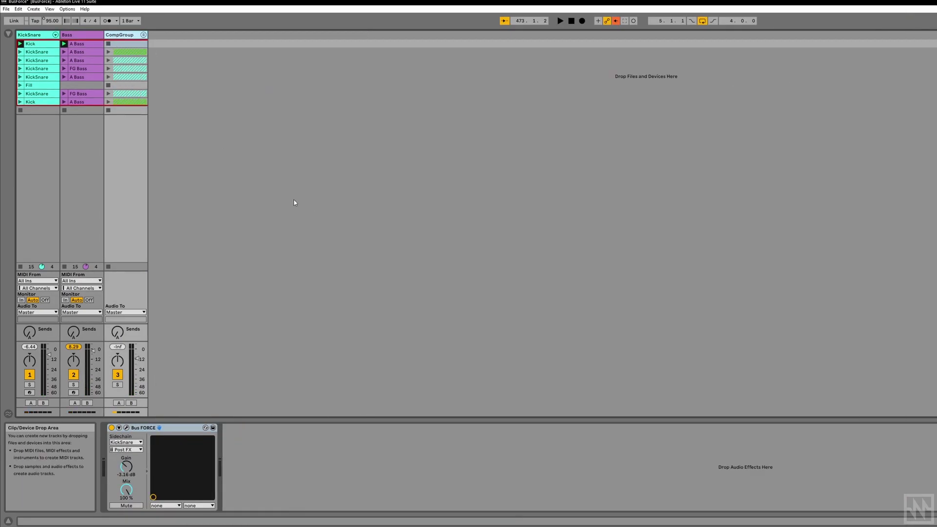
Launch the third scene and open Bus FORCE on CompGroup
{"action": "left_click", "coordinate": [185, 61]}
{"action": "key", "text": "Return"}
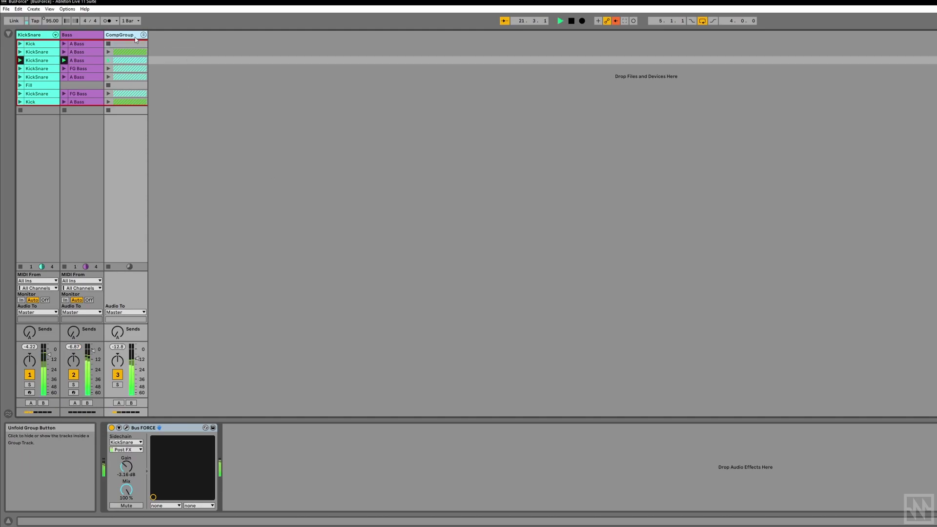
{"action": "left_click", "coordinate": [126, 428]}
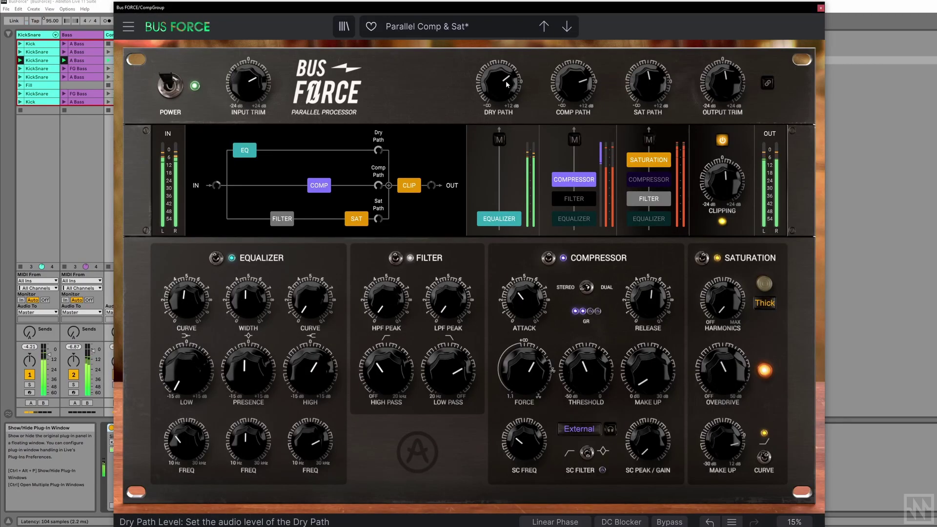
Reset the paths: pull comp and sat down, then bring the comp path near -3.15 dB
{"action": "left_click_drag", "start_coordinate": [572, 82], "coordinate": [572, 126]}
{"action": "left_click_drag", "start_coordinate": [648, 83], "coordinate": [647, 127]}
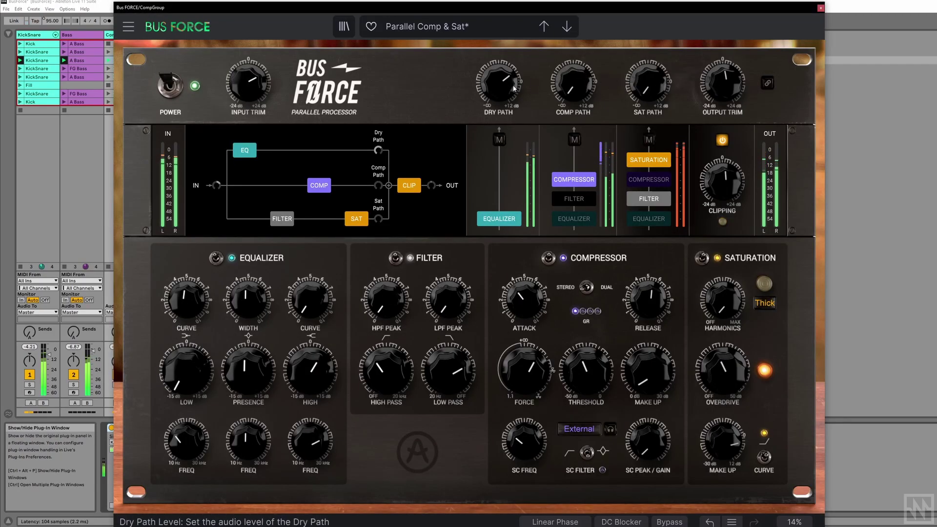
{"action": "left_click_drag", "start_coordinate": [500, 85], "coordinate": [507, 127]}
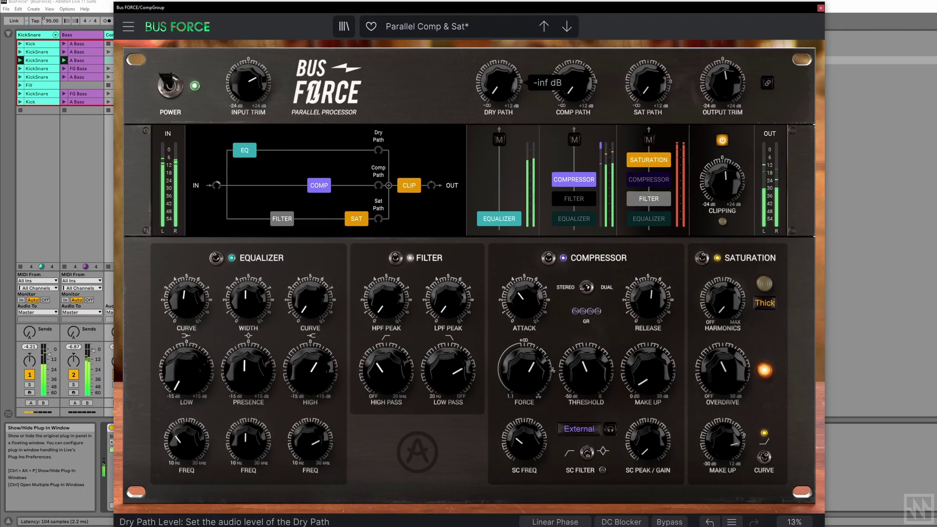
{"action": "left_click_drag", "start_coordinate": [572, 86], "coordinate": [572, 44]}
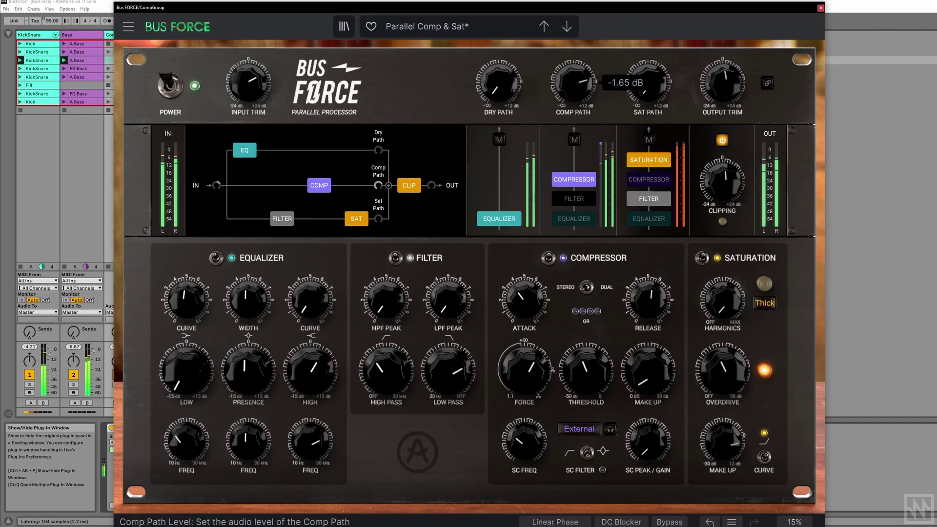
{"action": "left_click_drag", "start_coordinate": [648, 90], "coordinate": [649, 75]}
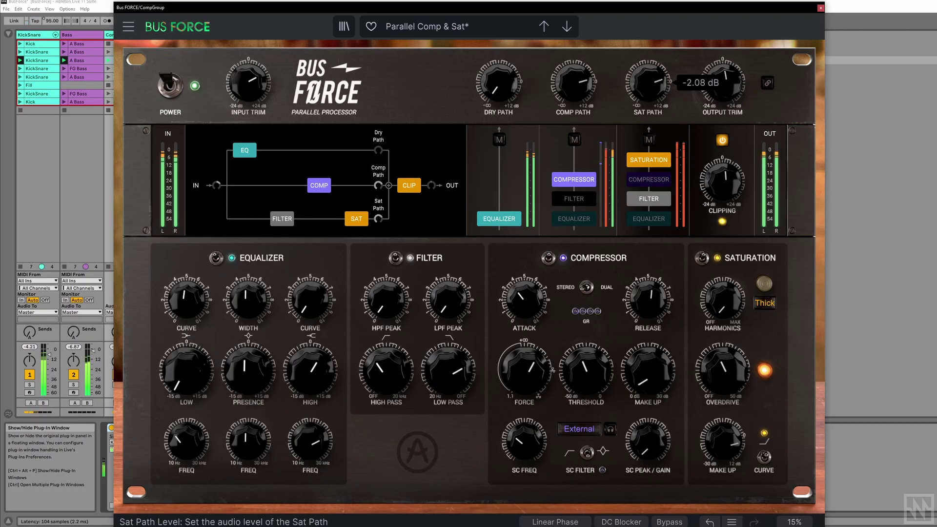
{"action": "left_click_drag", "start_coordinate": [573, 83], "coordinate": [574, 100]}
Re-enable the sat-path filter and set its high-pass cutoff around 633 Hz
{"action": "left_click", "coordinate": [648, 198]}
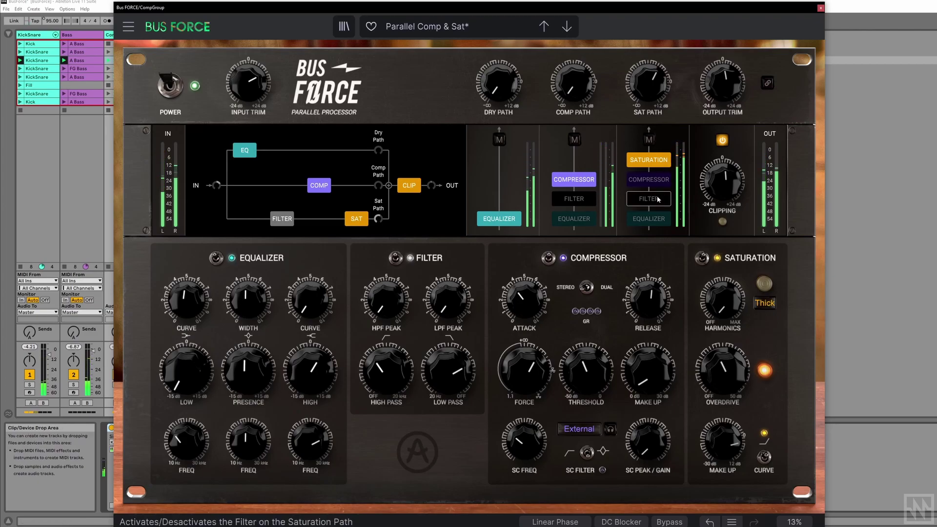
{"action": "left_click", "coordinate": [665, 197]}
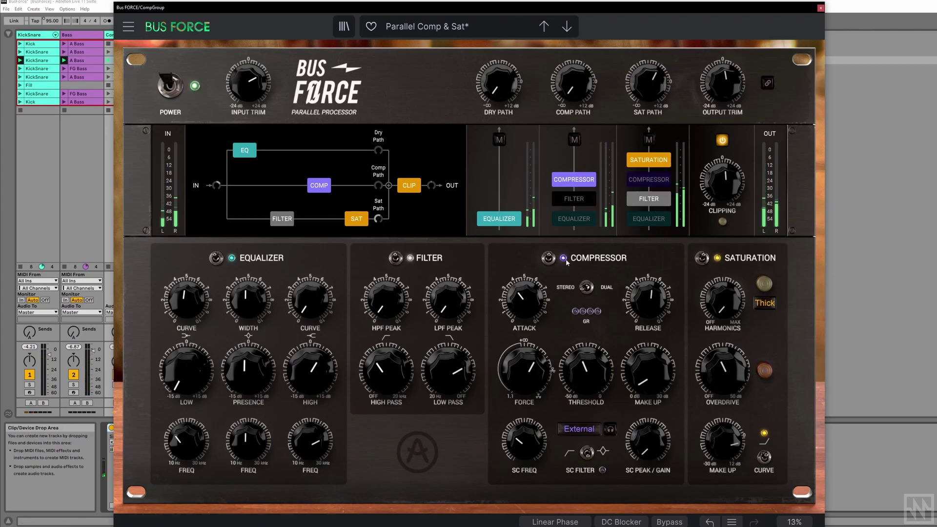
{"action": "mouse_move", "coordinate": [386, 373]}
{"action": "left_mouse_down"}
{"action": "mouse_move", "coordinate": [386, 362]}
{"action": "mouse_move", "coordinate": [387, 372]}
{"action": "left_mouse_up"}
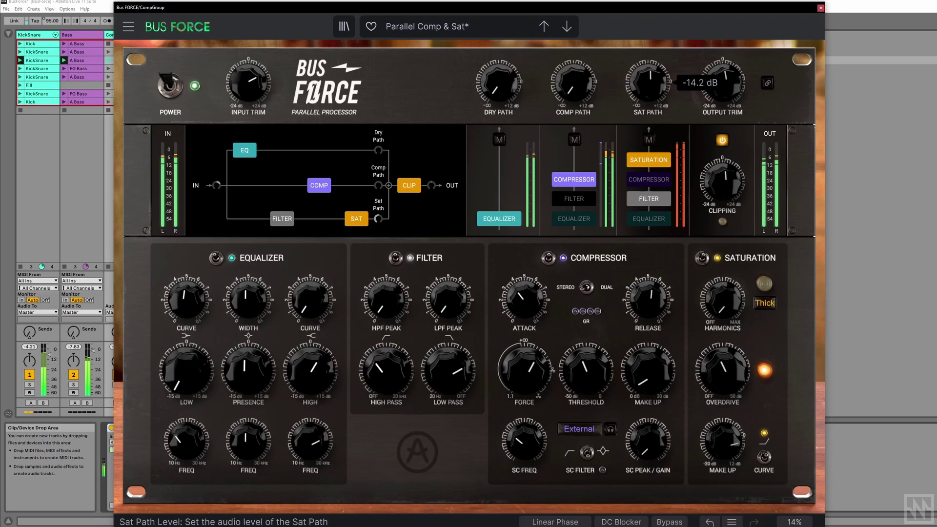
Set the comp path to -6.56 dB, dry path to about -9.76 dB, and sat path to -17.9 dB
{"action": "left_click_drag", "start_coordinate": [573, 82], "coordinate": [573, 71]}
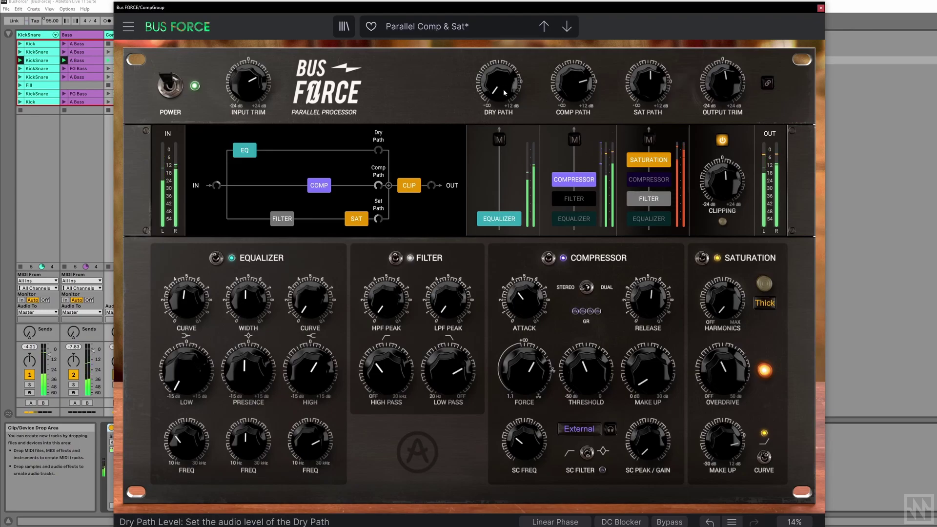
{"action": "left_click_drag", "start_coordinate": [505, 92], "coordinate": [505, 79]}
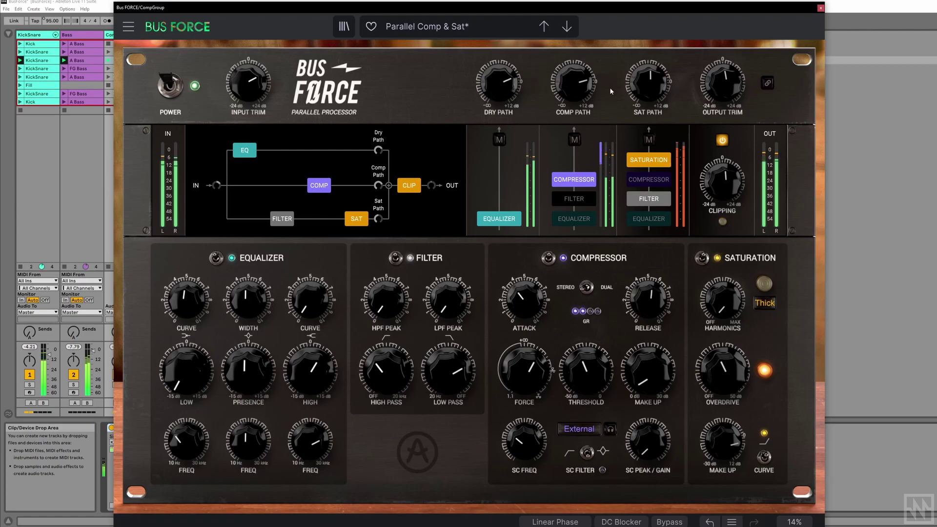
{"action": "left_click_drag", "start_coordinate": [505, 91], "coordinate": [506, 89]}
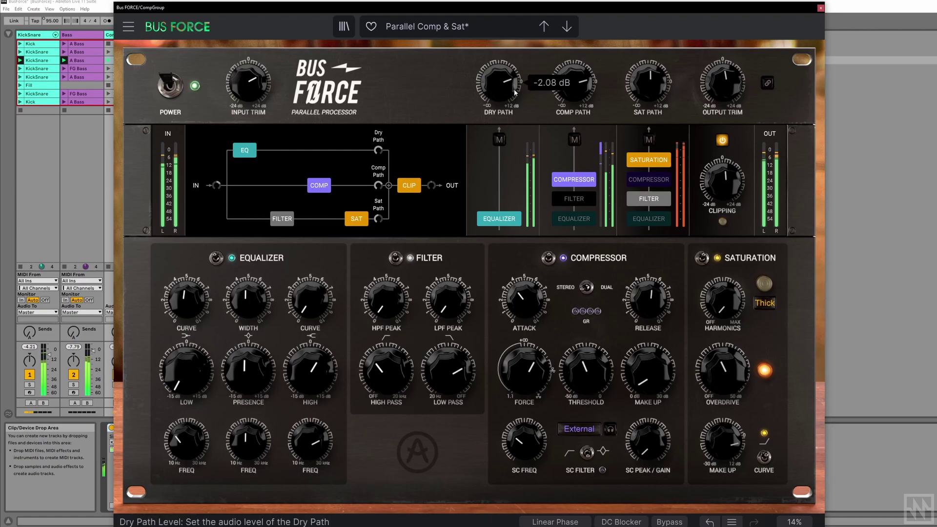
{"action": "left_click", "coordinate": [573, 83]}
{"action": "left_click_drag", "start_coordinate": [648, 83], "coordinate": [648, 87]}
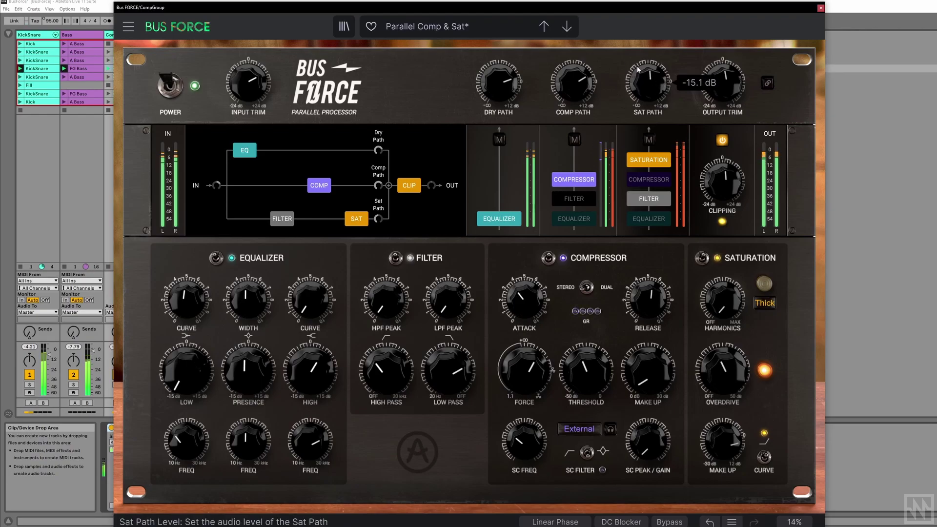
Raise the comp path to about -1.23 dB, lower the dry path, and set the sat path to -15.1 dB
{"action": "left_click_drag", "start_coordinate": [522, 8], "coordinate": [600, 4]}
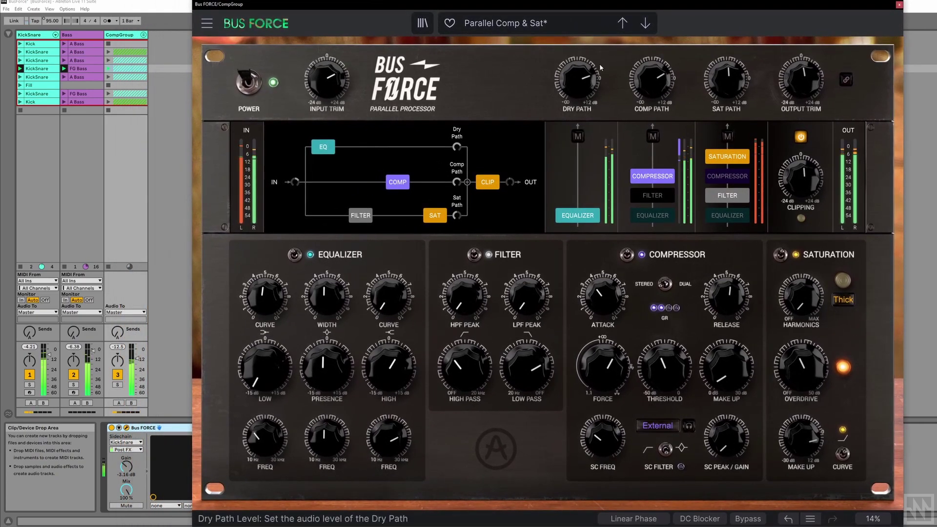
{"action": "left_click_drag", "start_coordinate": [638, 77], "coordinate": [638, 77]}
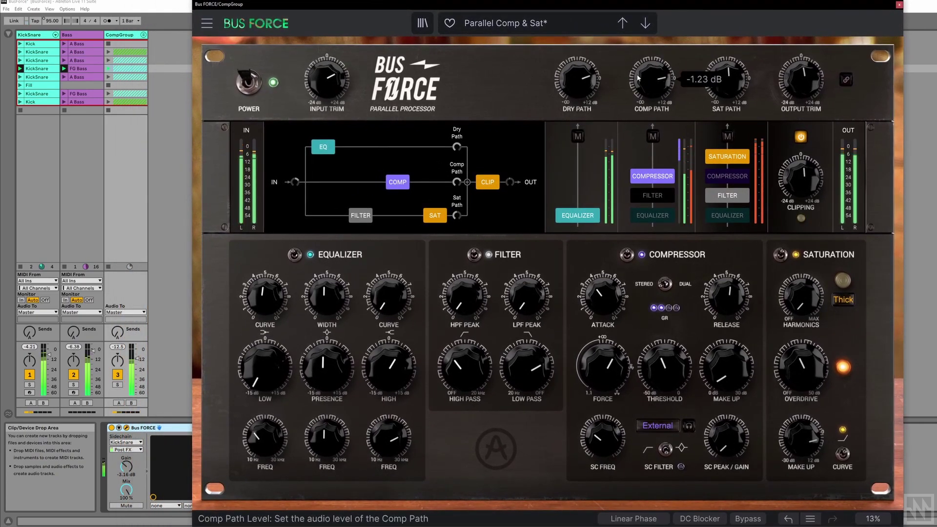
{"action": "left_click_drag", "start_coordinate": [578, 77], "coordinate": [578, 86]}
{"action": "mouse_move", "coordinate": [726, 78]}
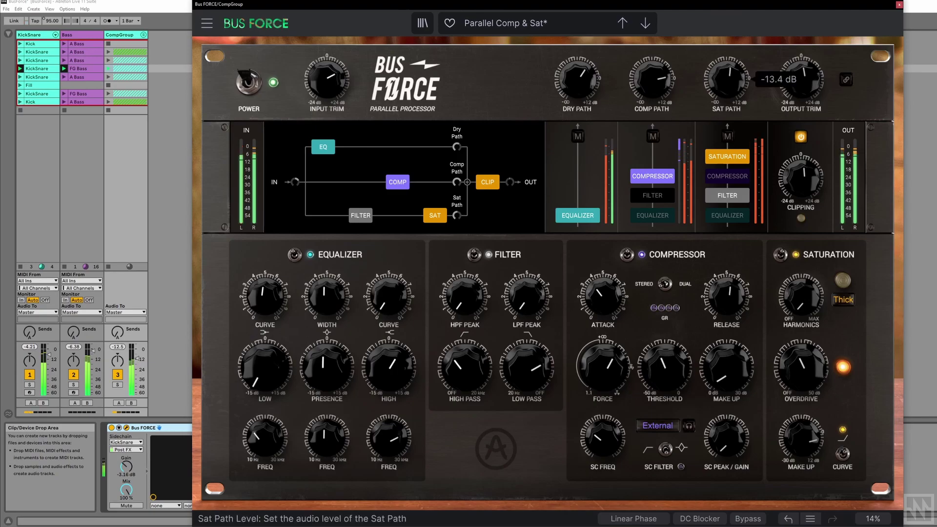
{"action": "mouse_move", "coordinate": [811, 369]}
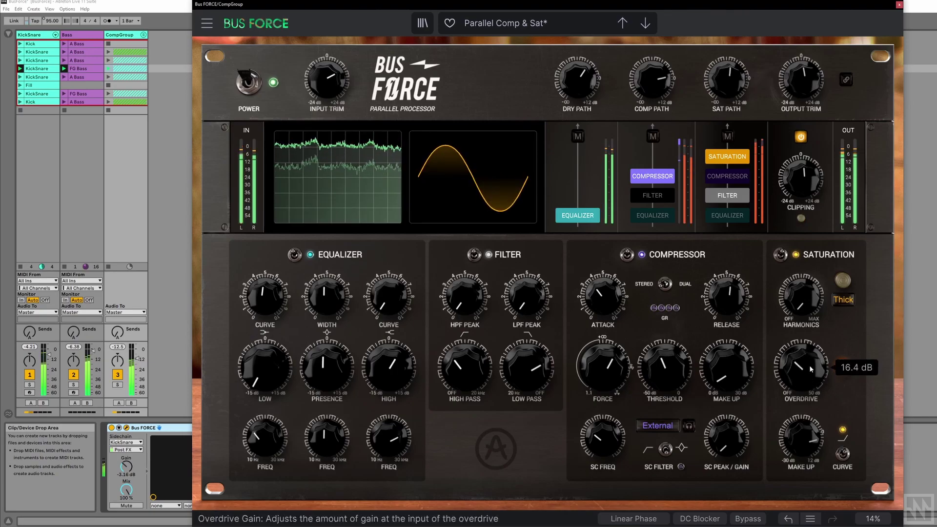
{"action": "left_click_drag", "start_coordinate": [726, 78], "coordinate": [726, 83]}
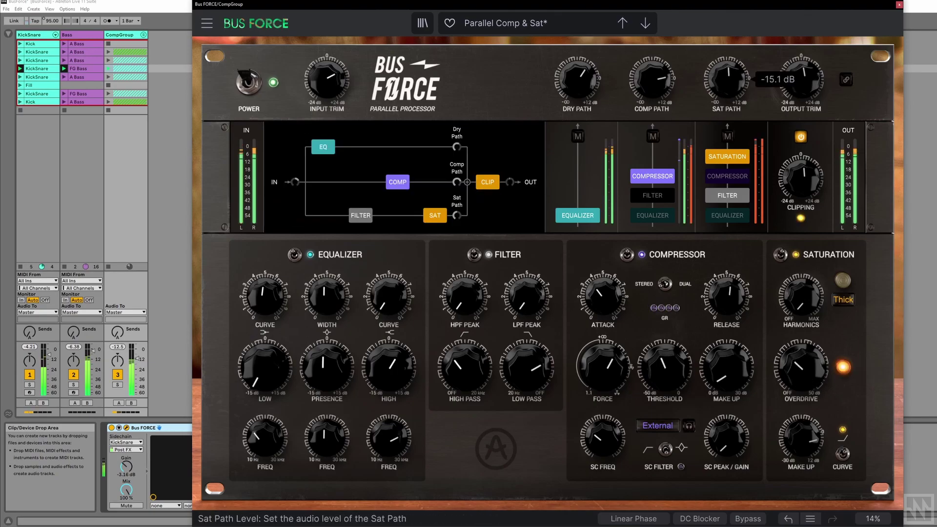
{"action": "mouse_move", "coordinate": [652, 78]}
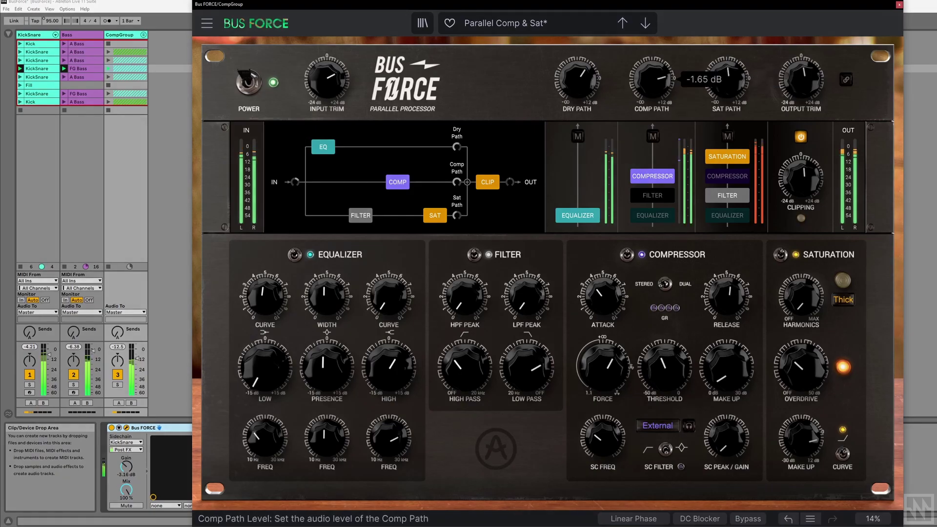
{"action": "mouse_move", "coordinate": [577, 78]}
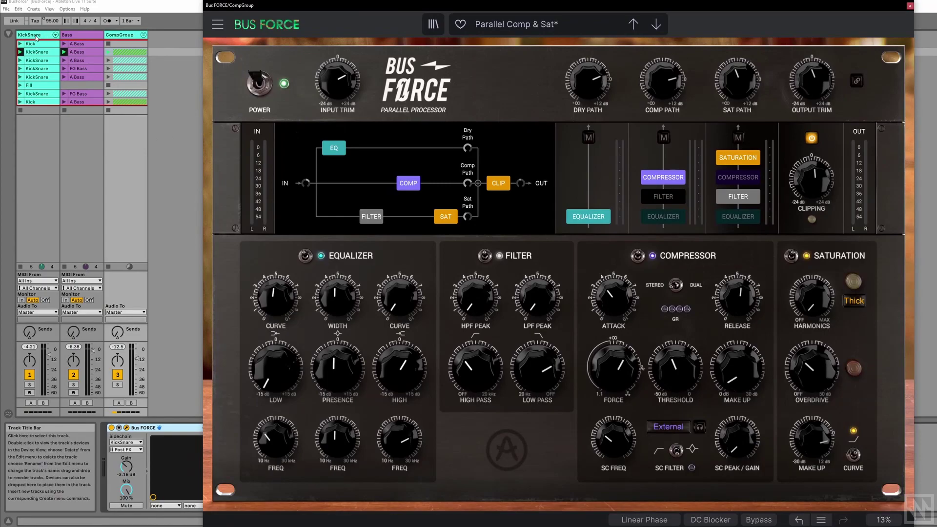
Open the EQ SITRAL-295 window on KickSnare and solo that track
{"action": "left_click", "coordinate": [59, 44]}
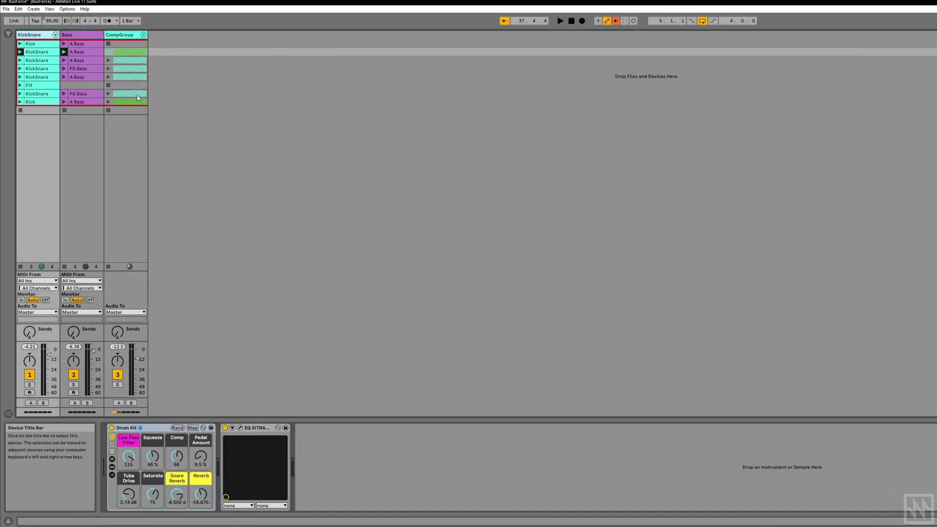
{"action": "left_click", "coordinate": [240, 428]}
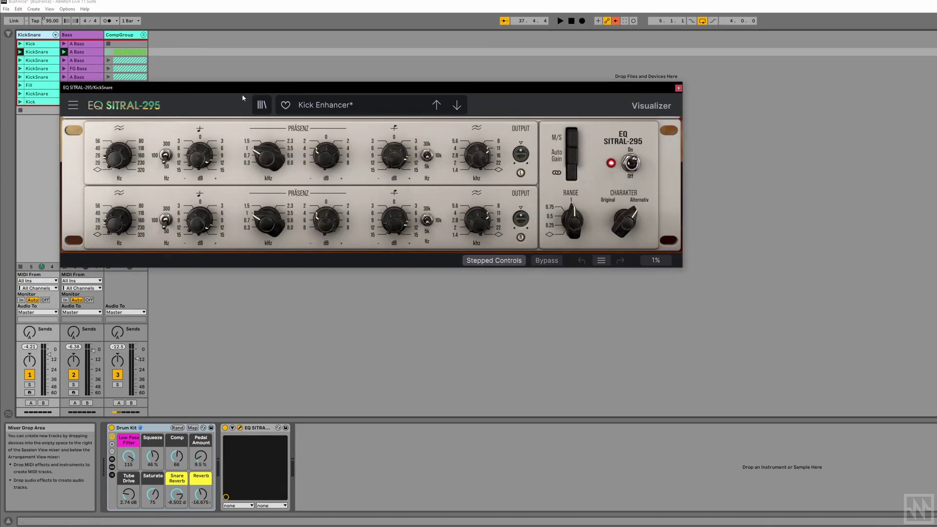
{"action": "left_click_drag", "start_coordinate": [272, 93], "coordinate": [351, 98]}
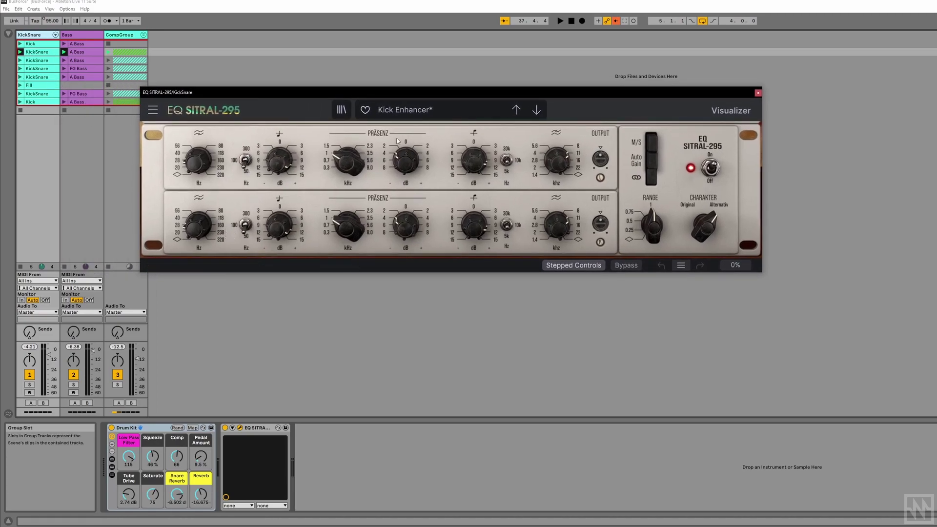
{"action": "left_click", "coordinate": [29, 385]}
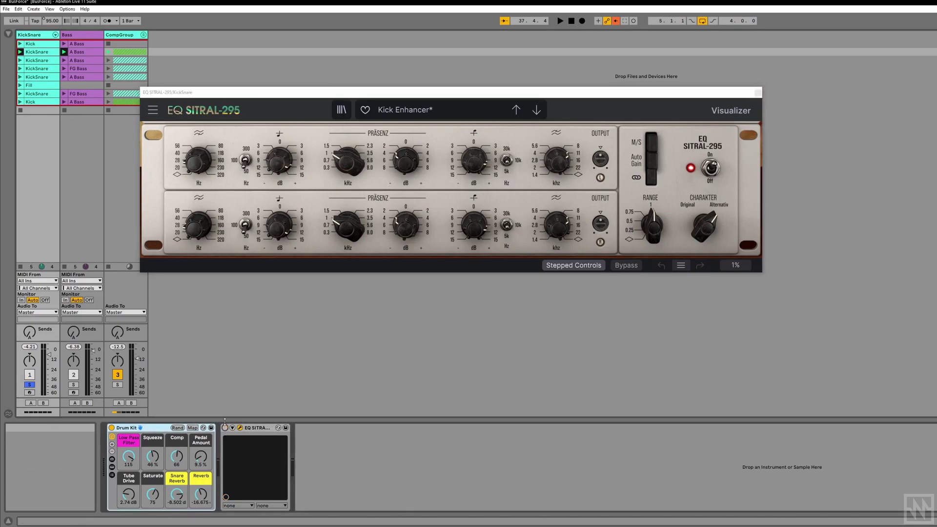
Audition the drums before and after switching the Kick Enhancer EQ back on
{"action": "key", "text": "space"}
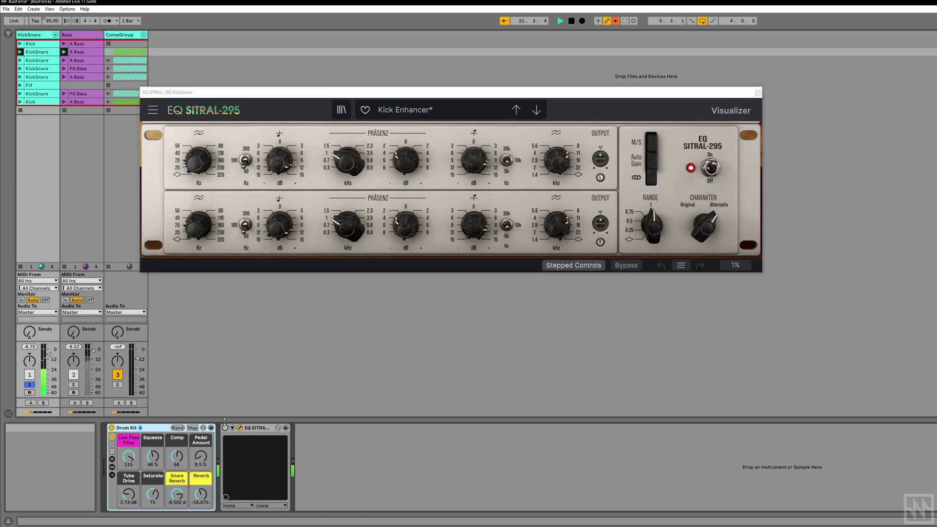
{"action": "key", "text": "space"}
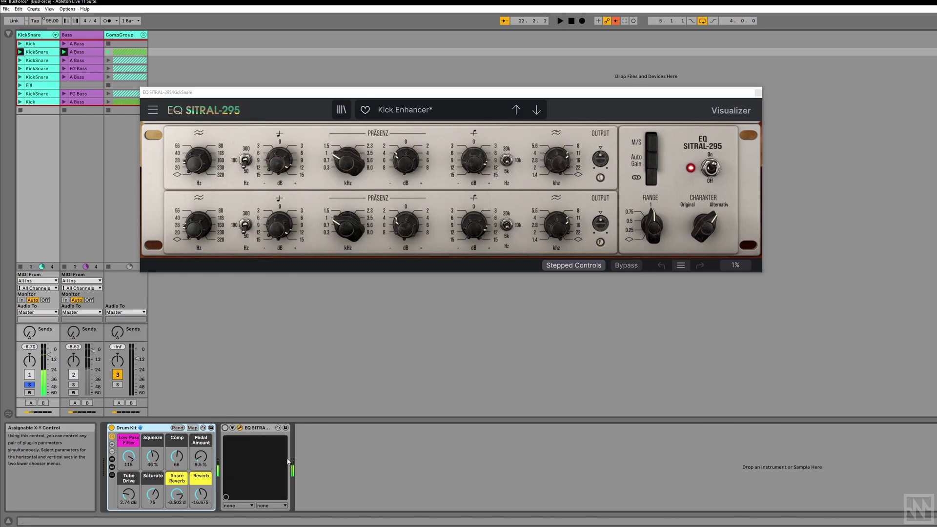
{"action": "left_click", "coordinate": [226, 429]}
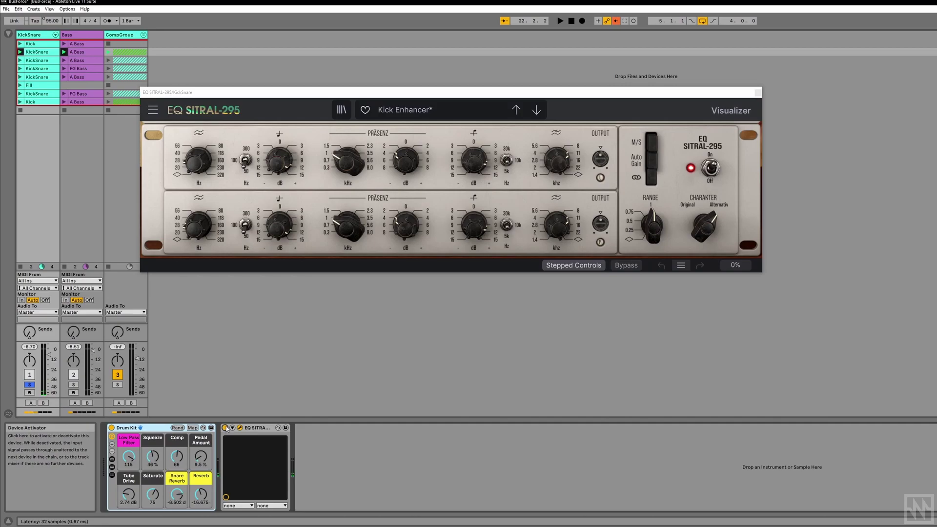
{"action": "key", "text": "space"}
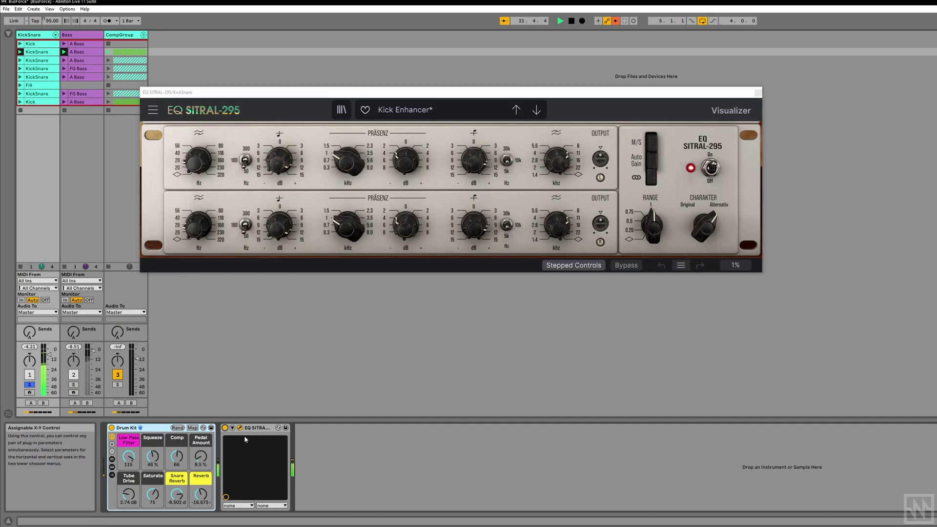
{"action": "key", "text": "space"}
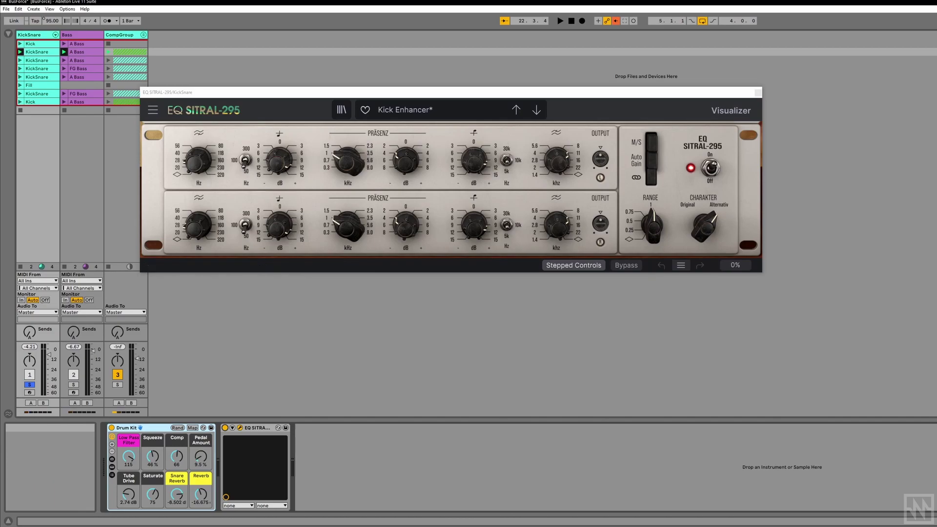
Briefly open and close the master's EQ SITRAL-295 window
{"action": "left_click", "coordinate": [126, 195]}
{"action": "left_click", "coordinate": [126, 427]}
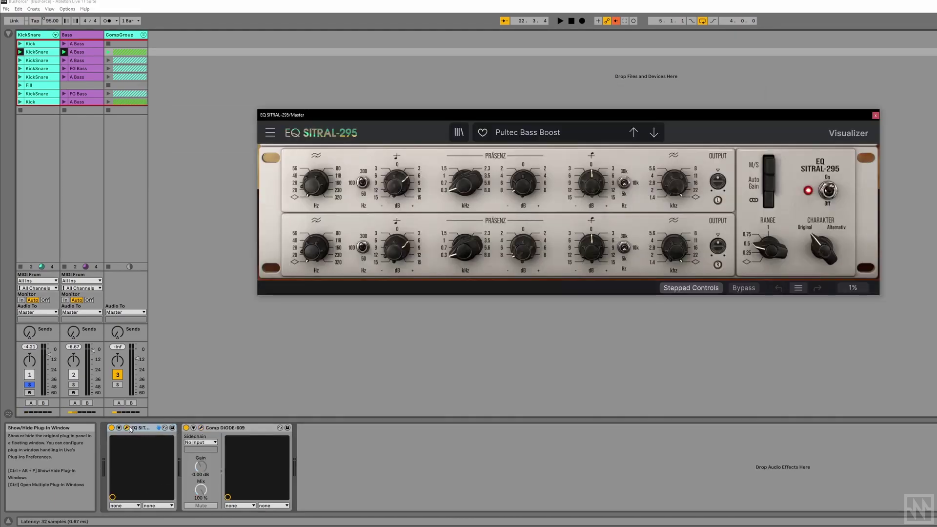
{"action": "left_click", "coordinate": [876, 115]}
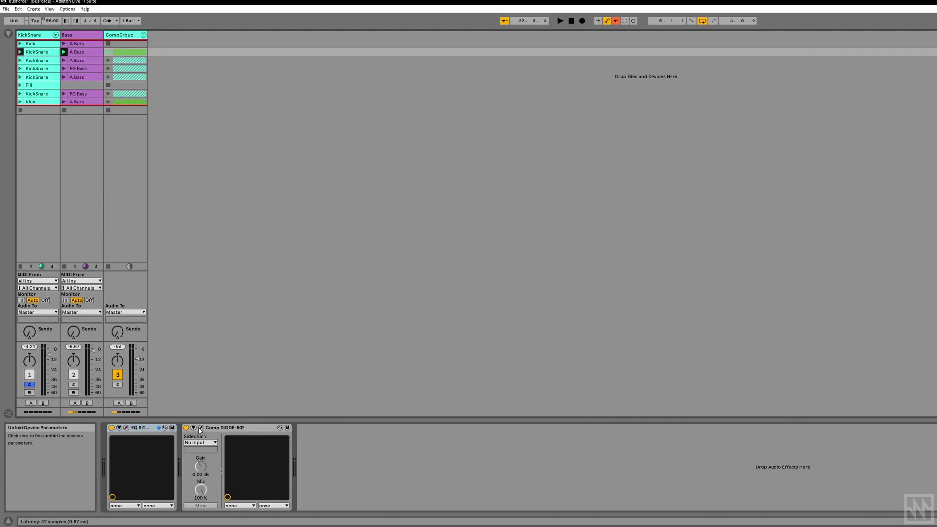
Open Comp DIODE-609 on the master and nudge its dry/wet mix down
{"action": "left_click", "coordinate": [201, 428]}
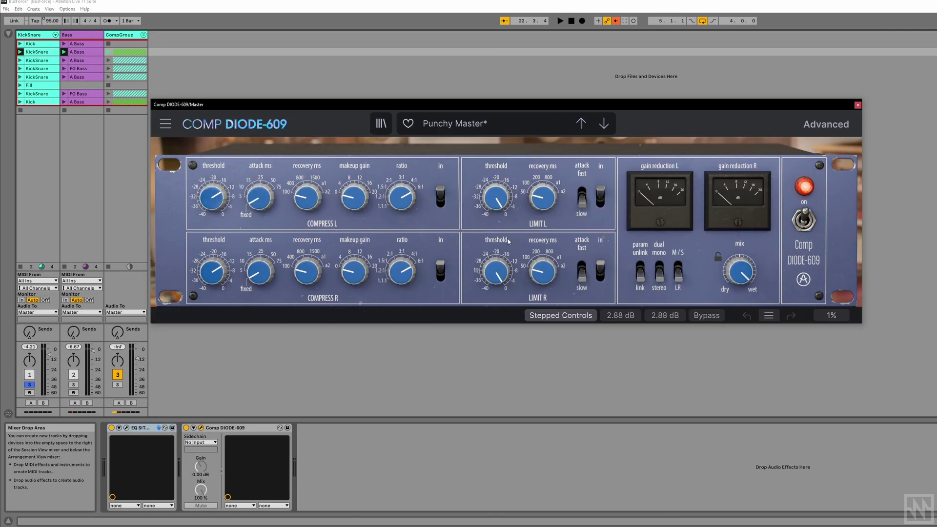
{"action": "left_click_drag", "start_coordinate": [740, 270], "coordinate": [737, 272]}
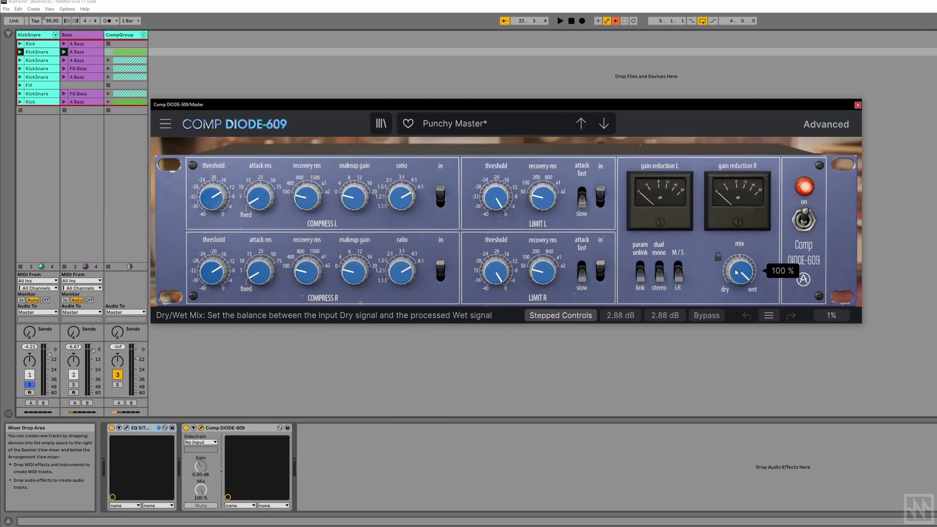
{"action": "left_click_drag", "start_coordinate": [281, 109], "coordinate": [296, 108]}
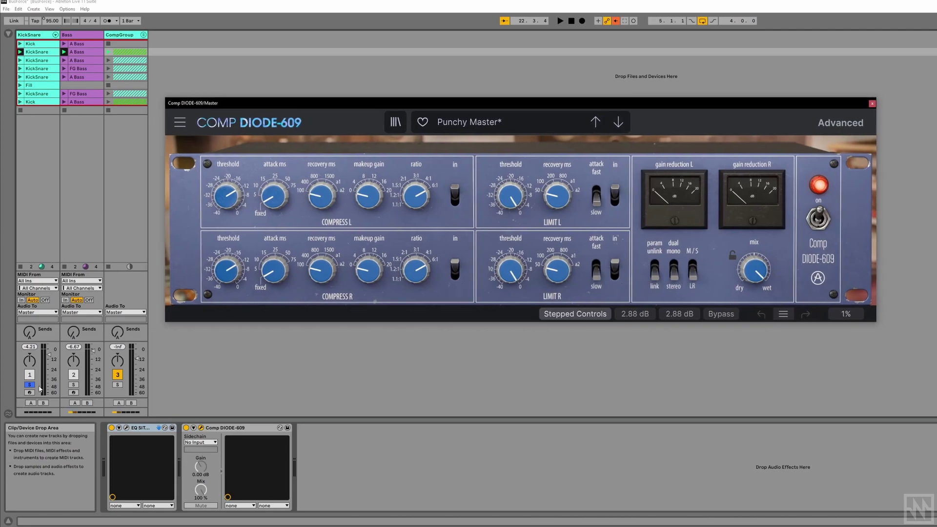
Unsolo KickSnare, play the full mix, and bring the Comp DIODE-609 mix down to about 47%
{"action": "left_click", "coordinate": [29, 385]}
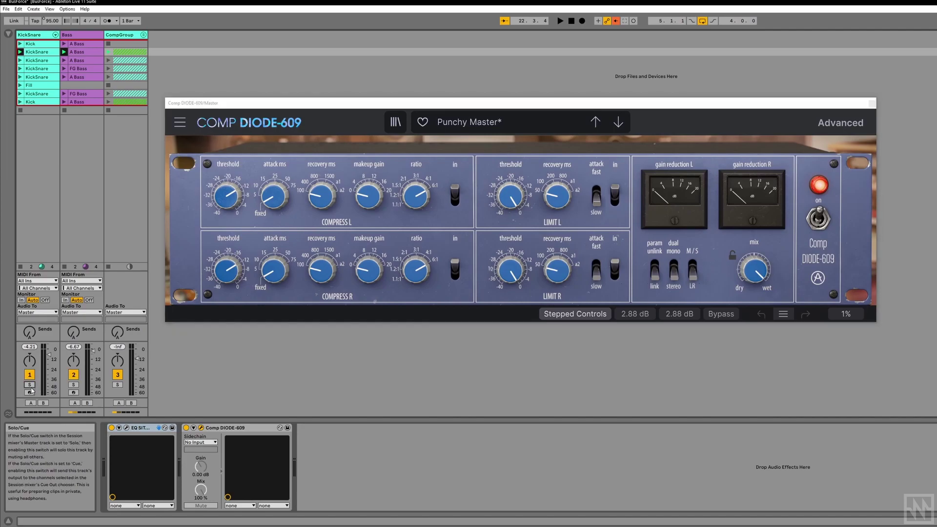
{"action": "key", "text": "Return"}
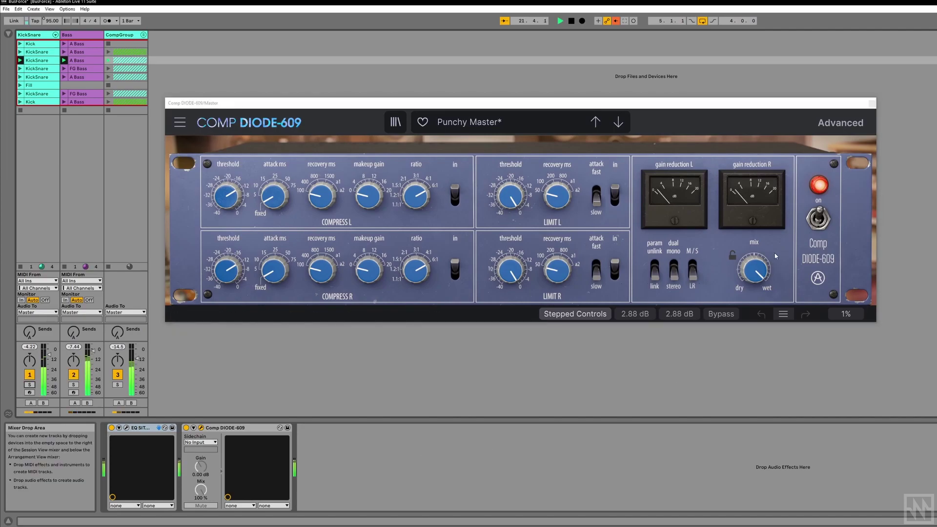
{"action": "mouse_move", "coordinate": [755, 270]}
{"action": "left_mouse_down"}
{"action": "mouse_move", "coordinate": [755, 287]}
{"action": "mouse_move", "coordinate": [771, 288]}
{"action": "mouse_move", "coordinate": [755, 269]}
{"action": "mouse_move", "coordinate": [755, 238]}
{"action": "mouse_move", "coordinate": [752, 274]}
{"action": "left_mouse_up"}
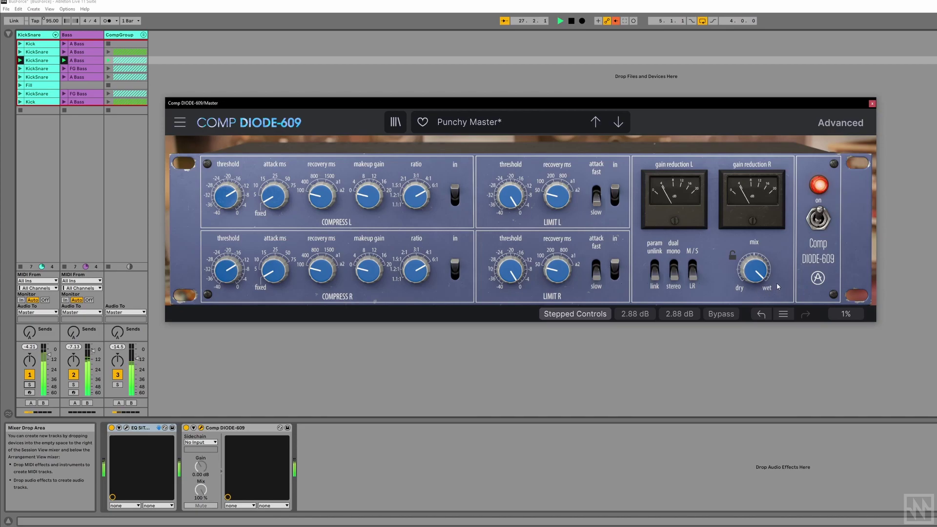
{"action": "mouse_move", "coordinate": [755, 271]}
{"action": "left_mouse_down"}
{"action": "mouse_move", "coordinate": [755, 299]}
{"action": "mouse_move", "coordinate": [765, 275]}
{"action": "left_mouse_up"}
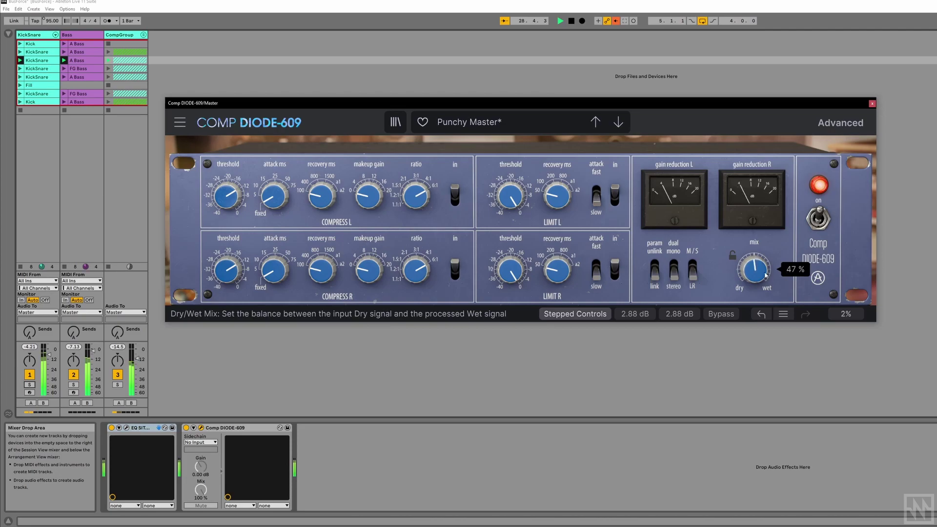